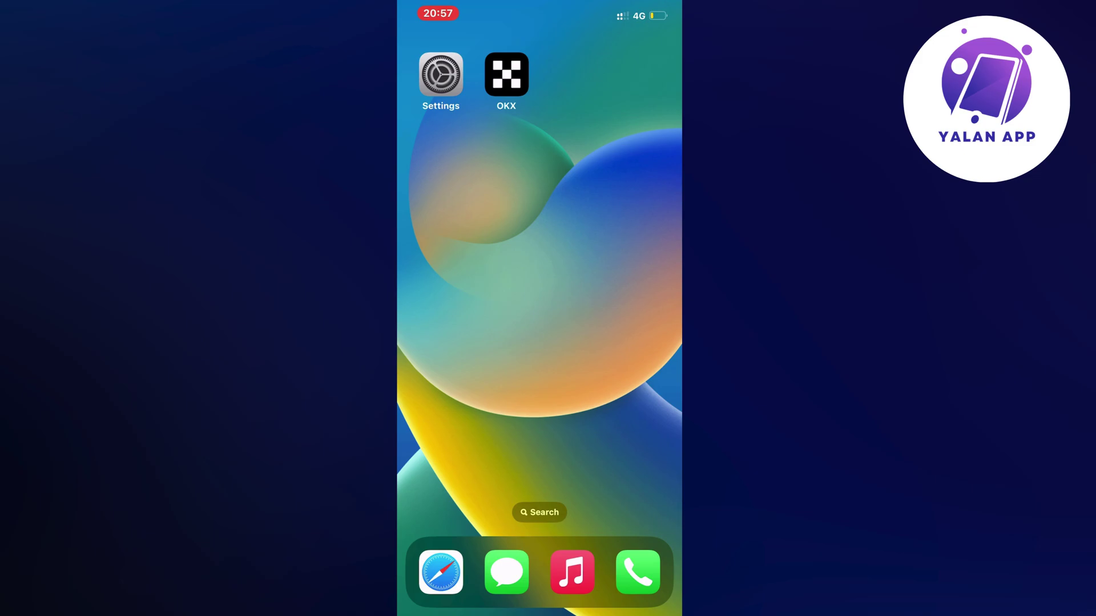
Go to Settings > General > iPhone Storage to see per-app storage usage.
click(440, 75)
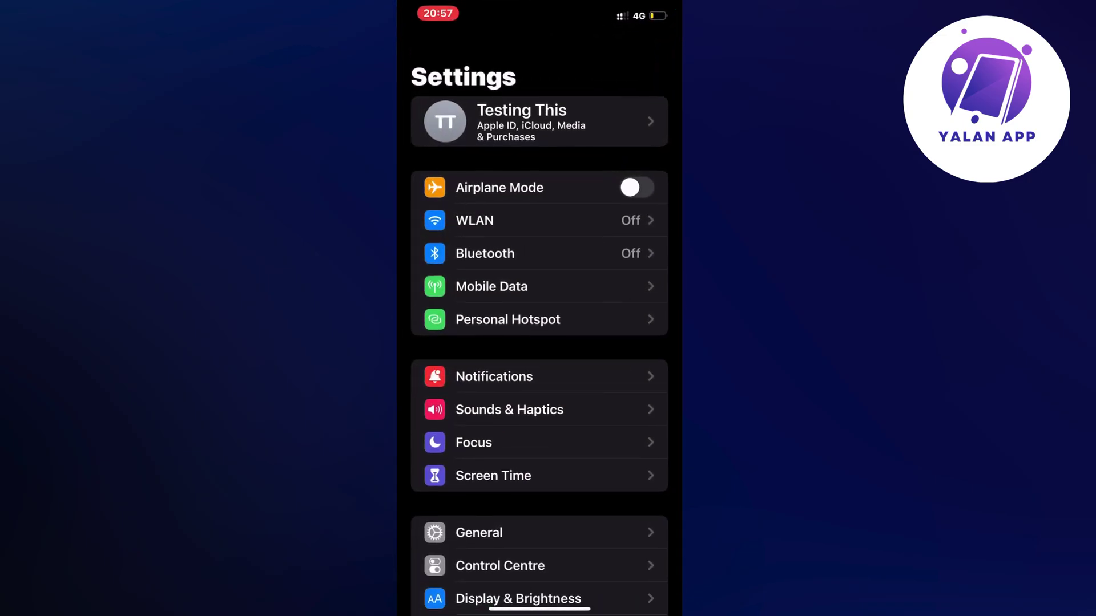
scroll(540, 343, down, 5)
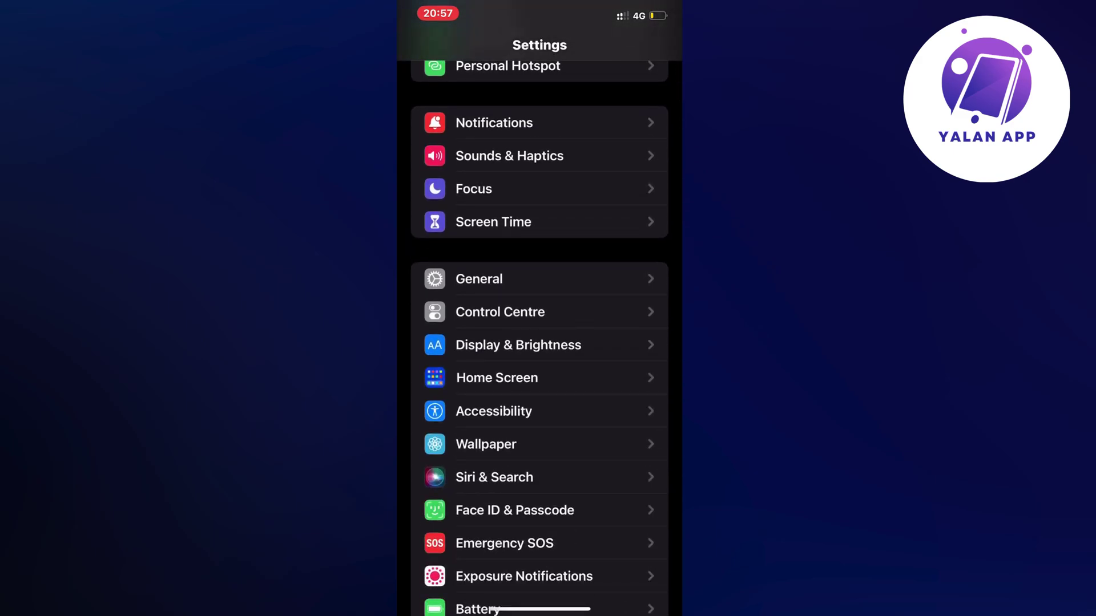
click(539, 279)
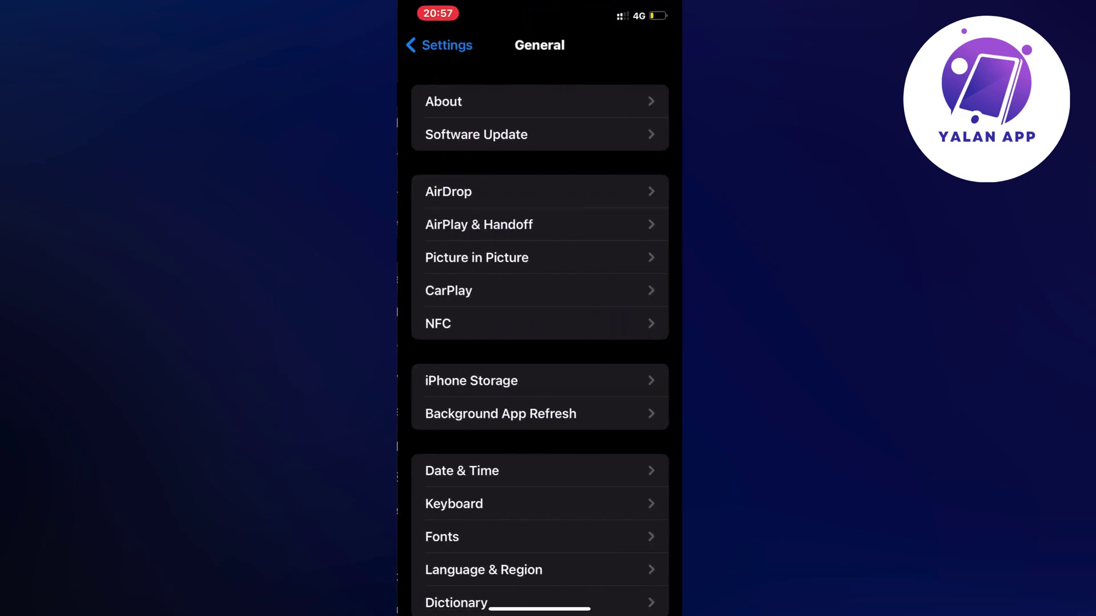
scroll(539, 342, down, 3)
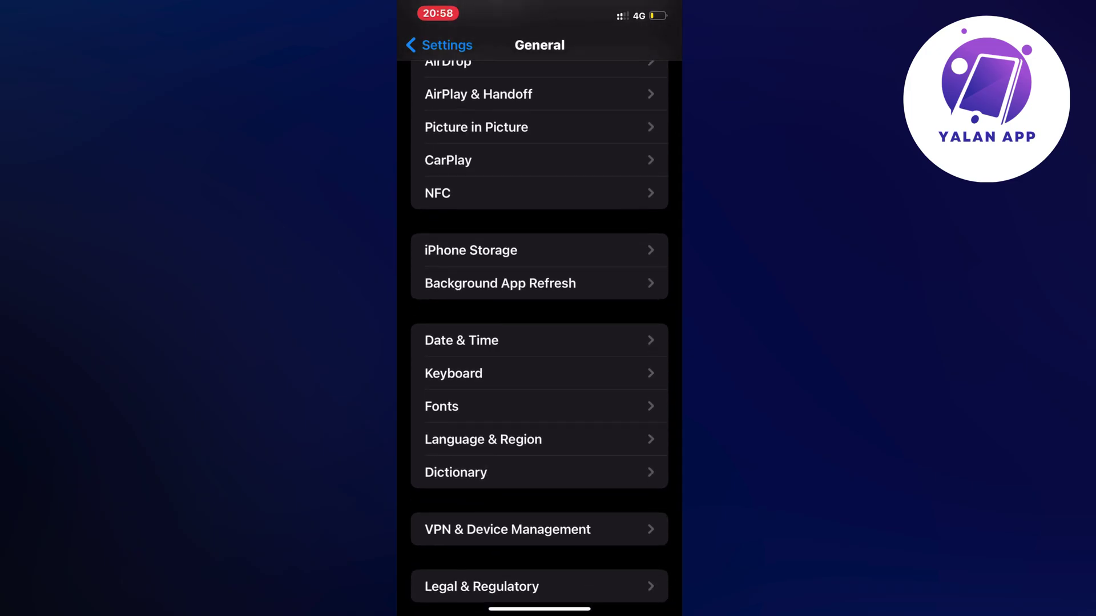
click(539, 250)
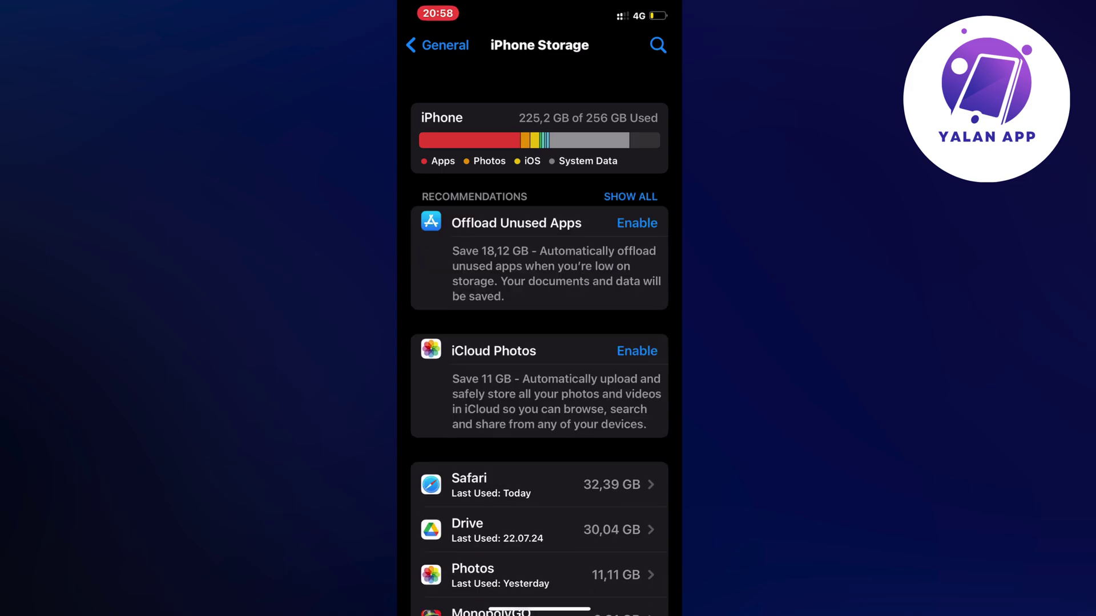
scroll(540, 343, down, 10)
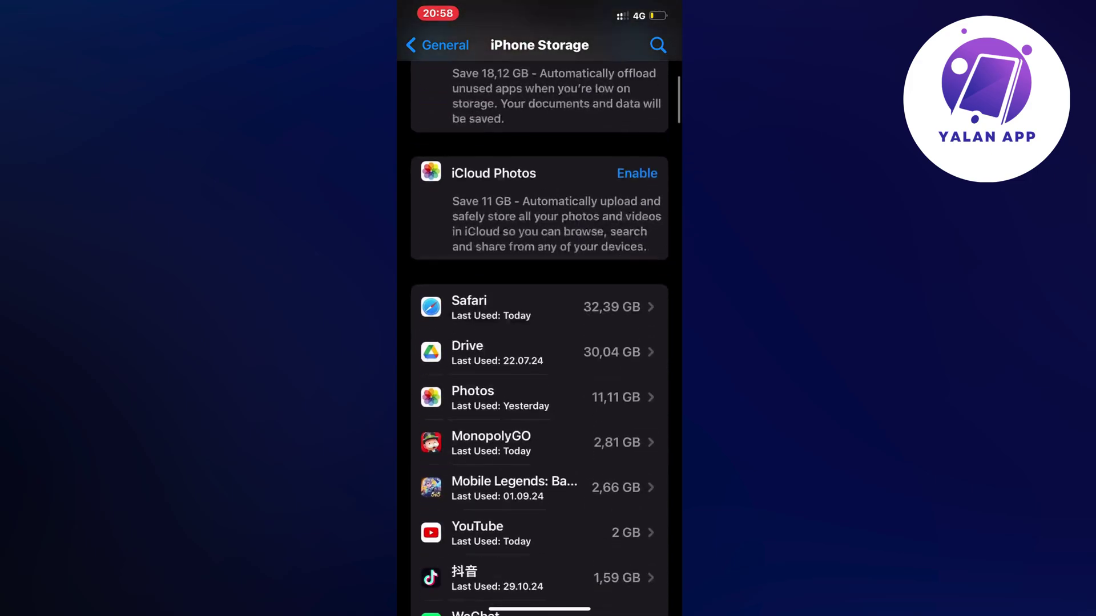
scroll(540, 343, down, 10)
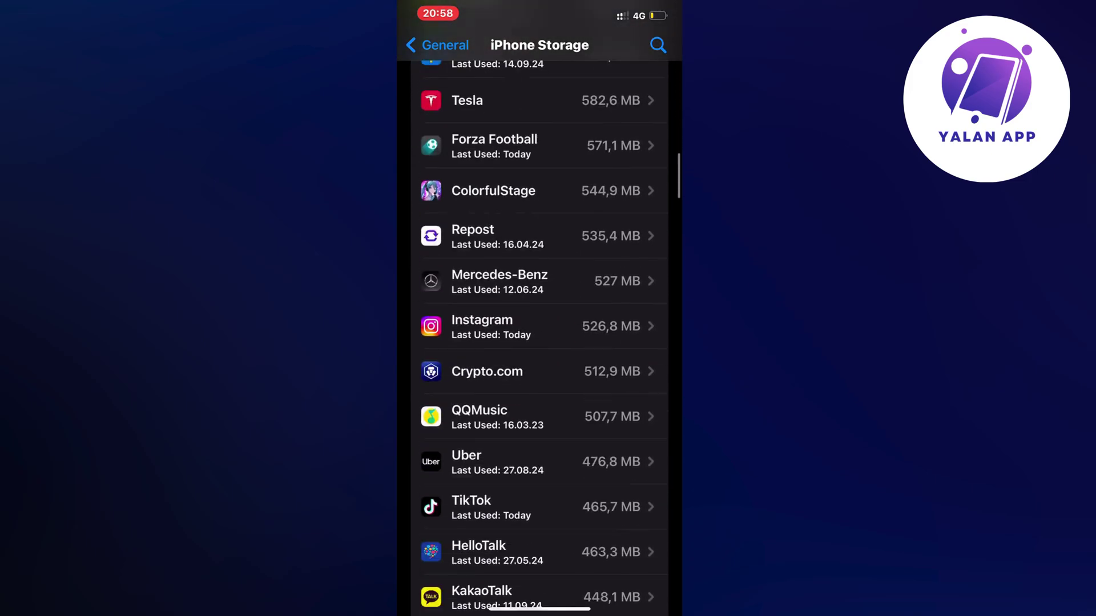
scroll(540, 343, down, 3)
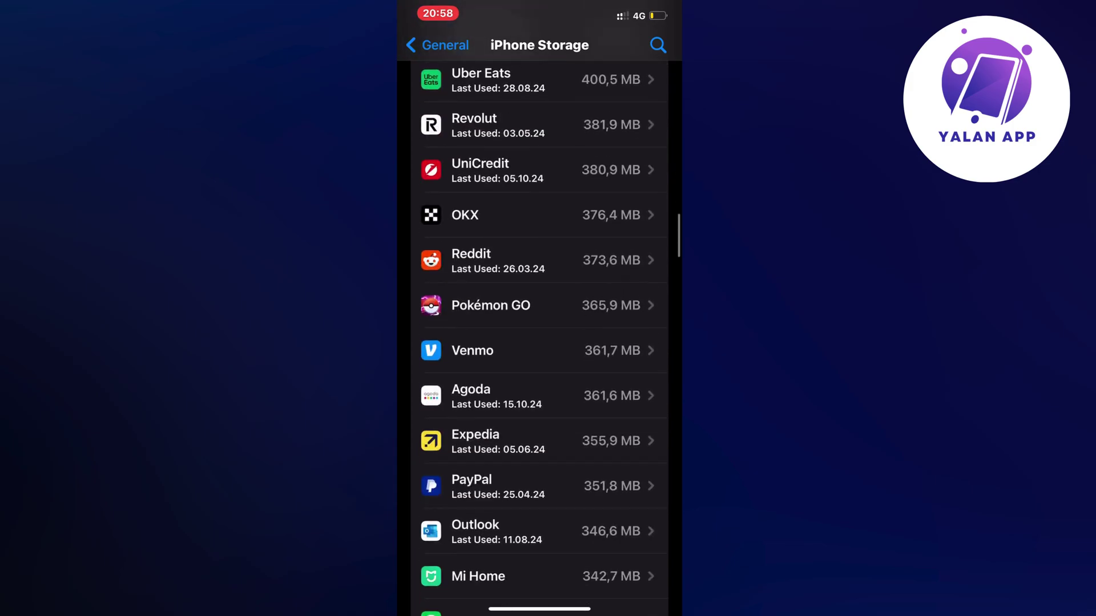
On OKX's storage page, offload the app keeping its data, then reinstall it.
click(540, 304)
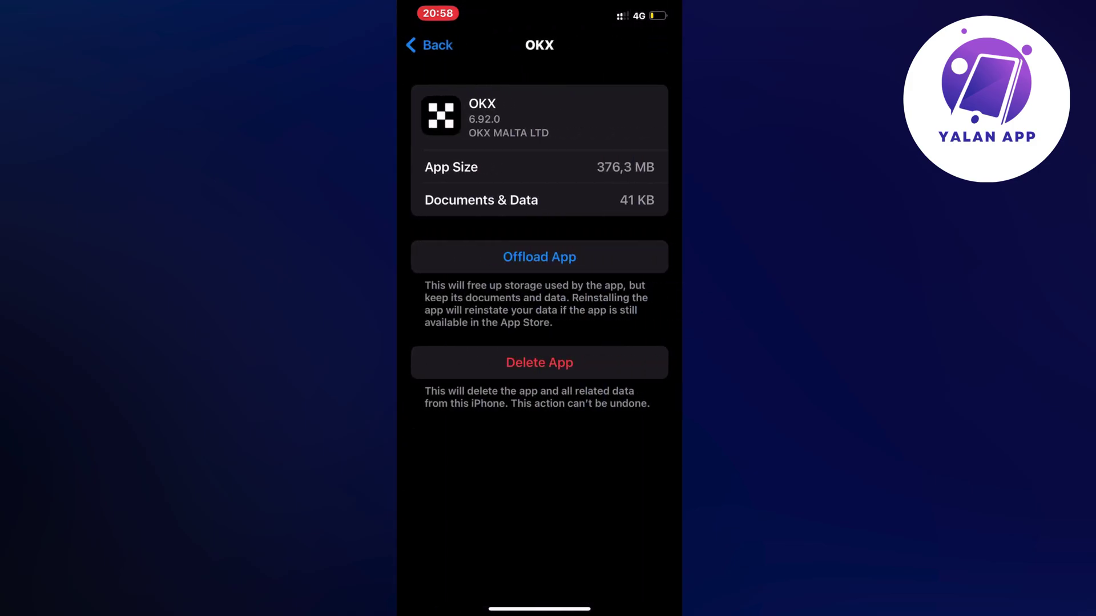
click(540, 257)
click(539, 529)
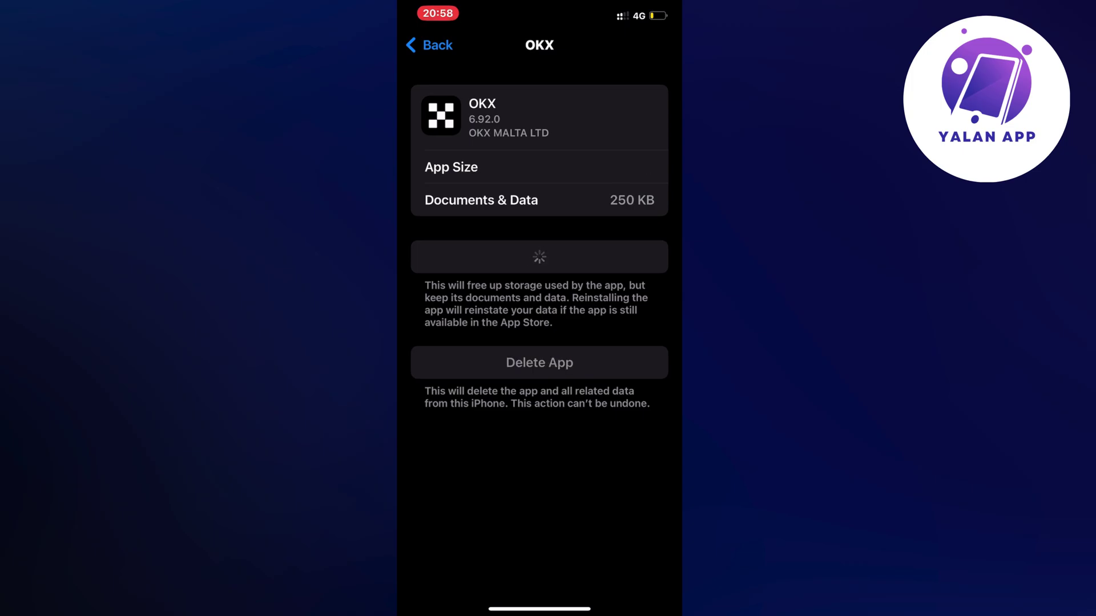
click(539, 257)
drag(540, 610, 539, 343)
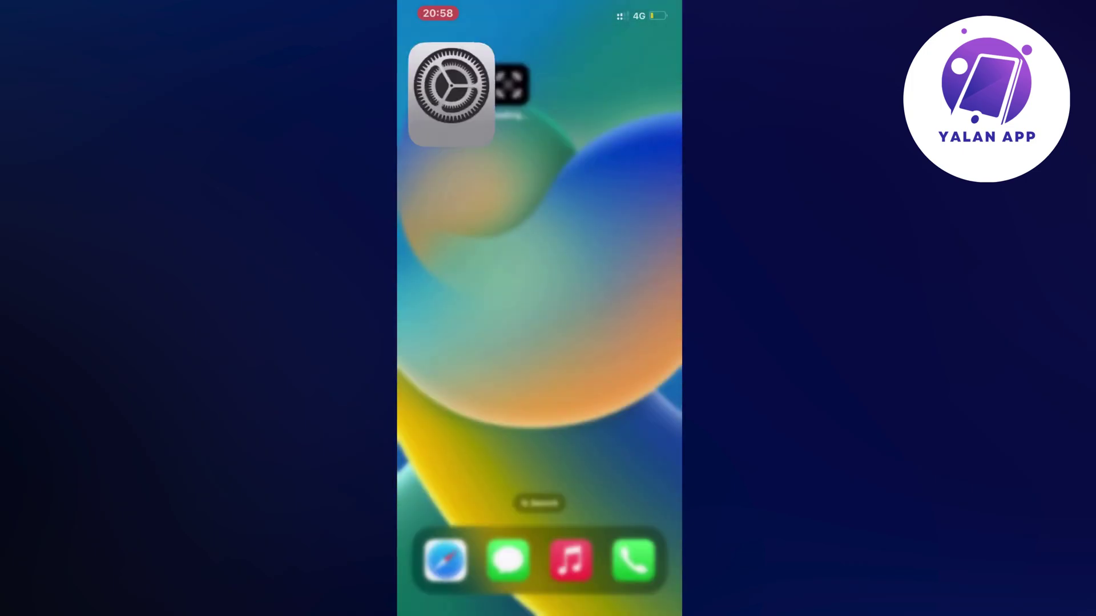